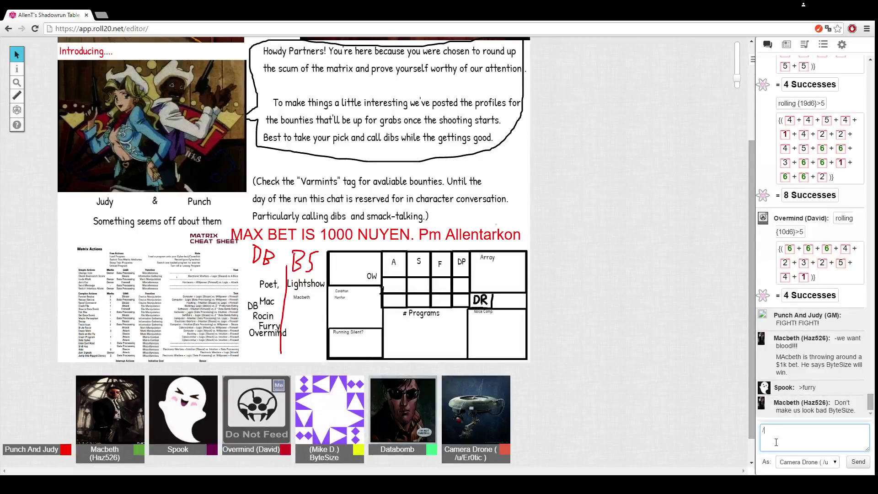
type("/pm")
Whisper the GM: 'um... His name is "Fury"'.
key("BackSpace")
type("w gm ")
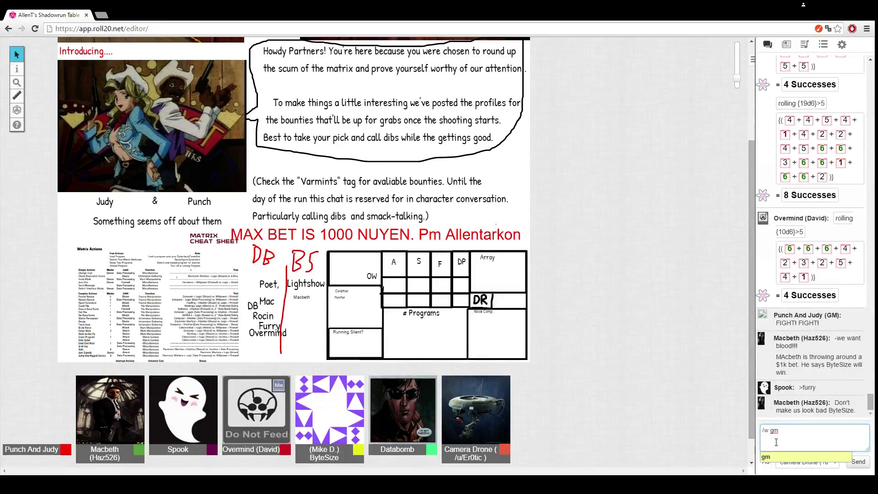
type(" H")
key("BackSpace")
type("um")
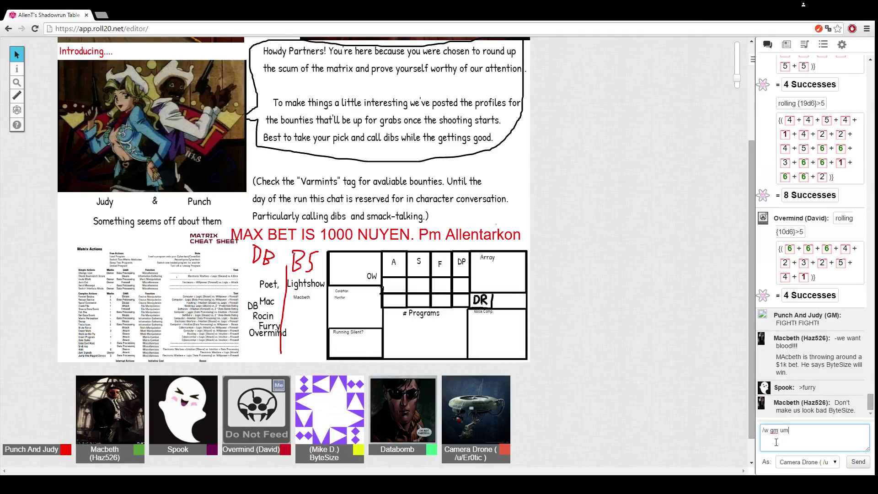
type("...")
type(" His name is \"Fury\"")
key("Return")
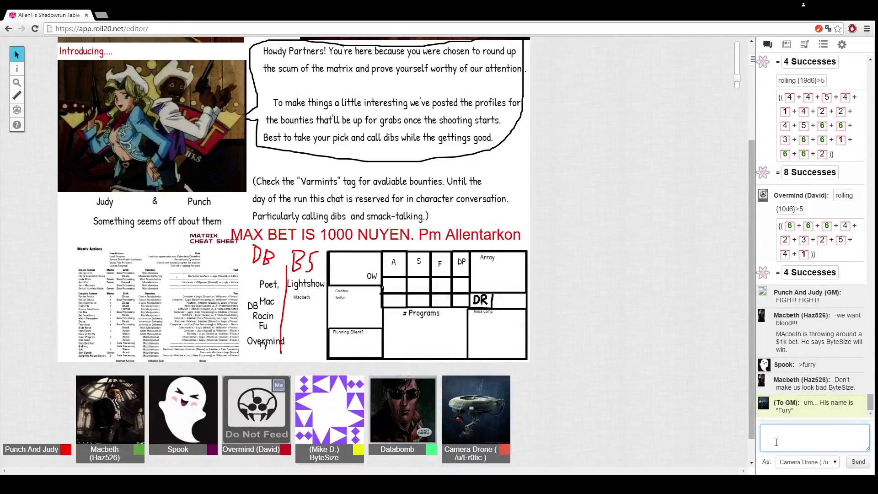
key("BackSpace")
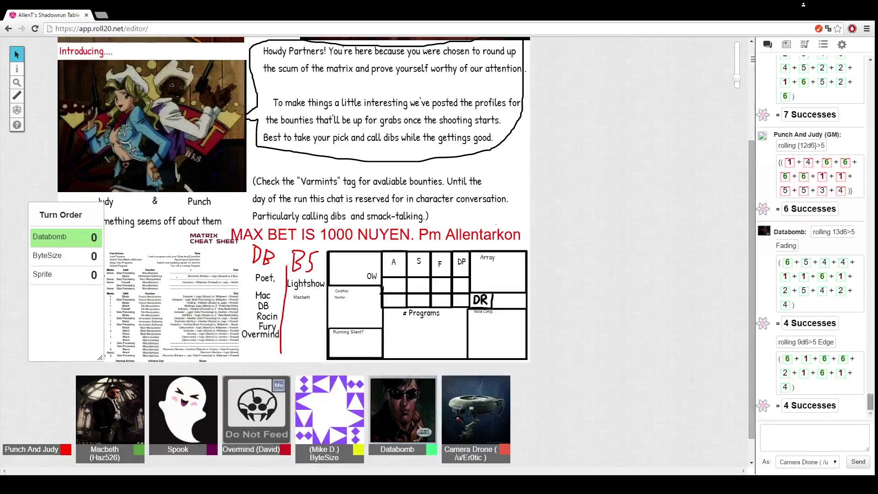
left_click_drag(870, 409, 870, 376)
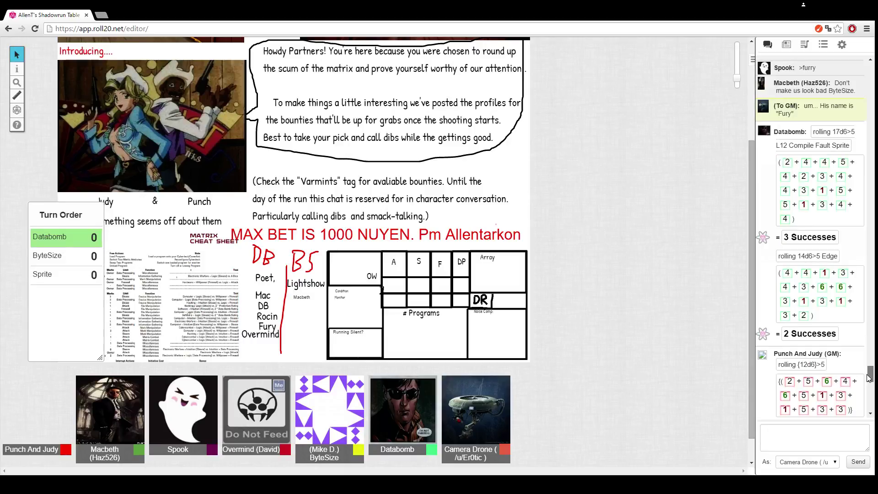
left_click_drag(870, 376, 866, 394)
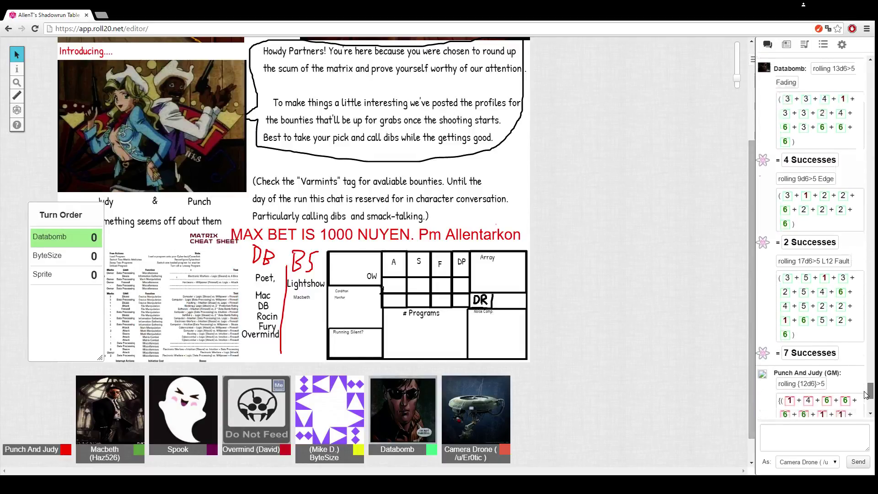
left_click_drag(866, 396, 863, 413)
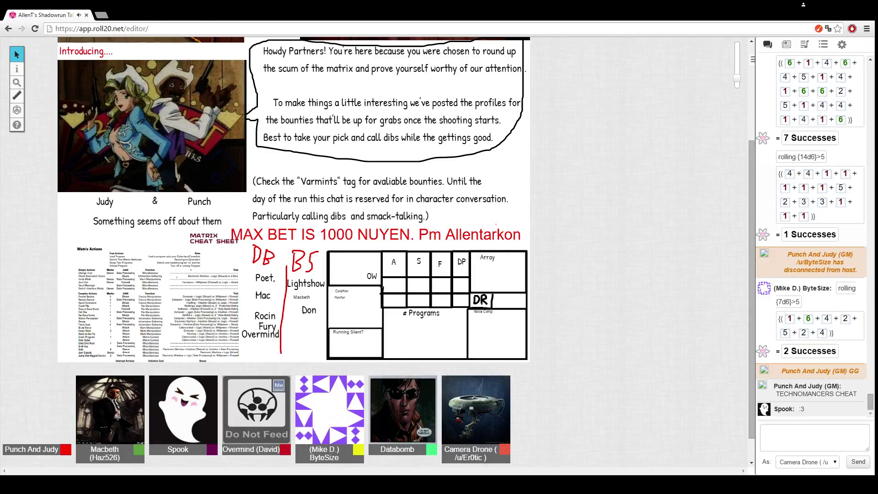
left_click(842, 46)
left_click(789, 44)
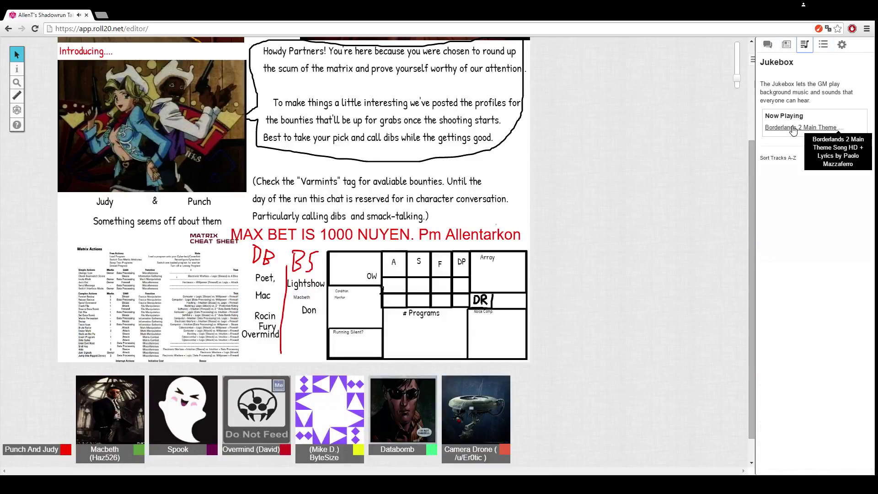
left_click(768, 45)
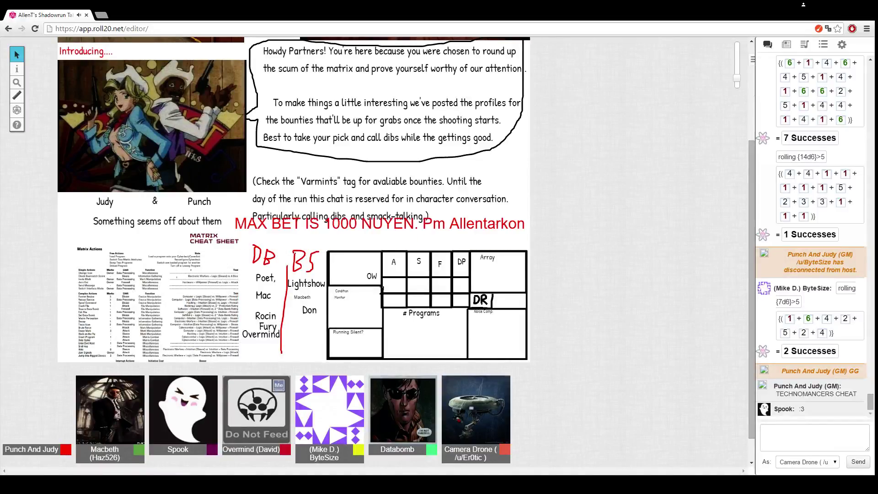
Delete the red 'MAX BET IS 1000 NUYEN' text object from the map.
left_click(333, 228)
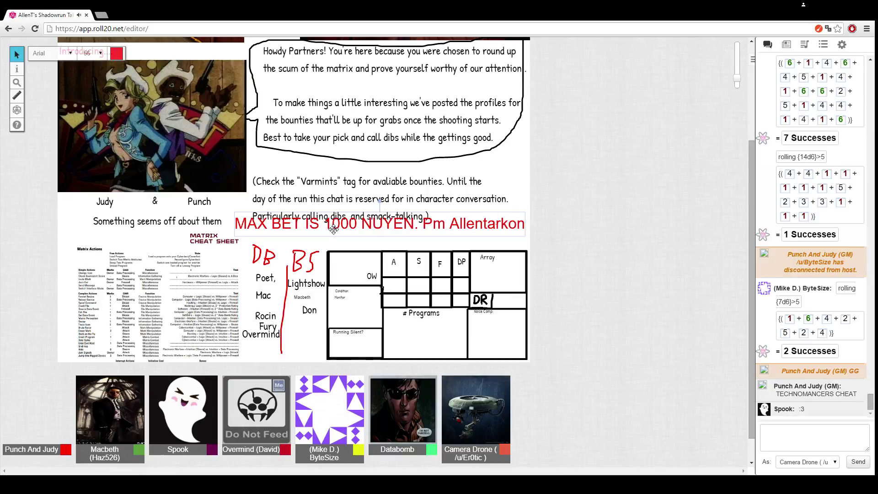
key("Delete")
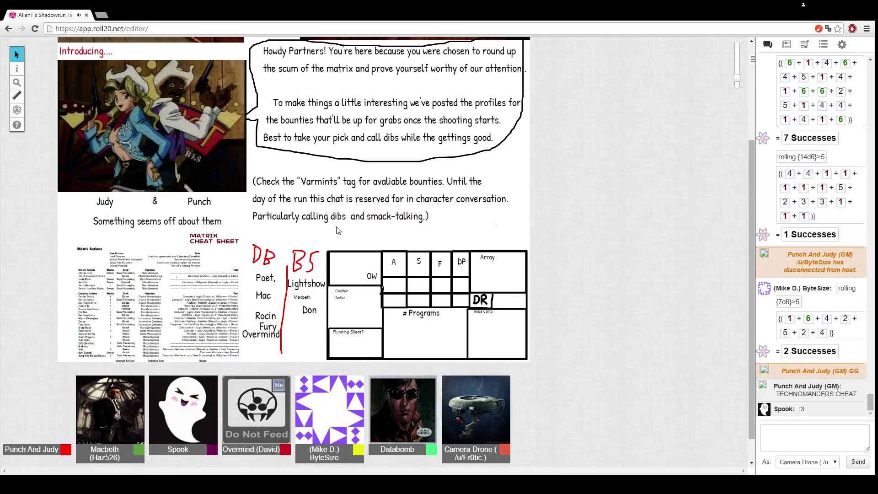